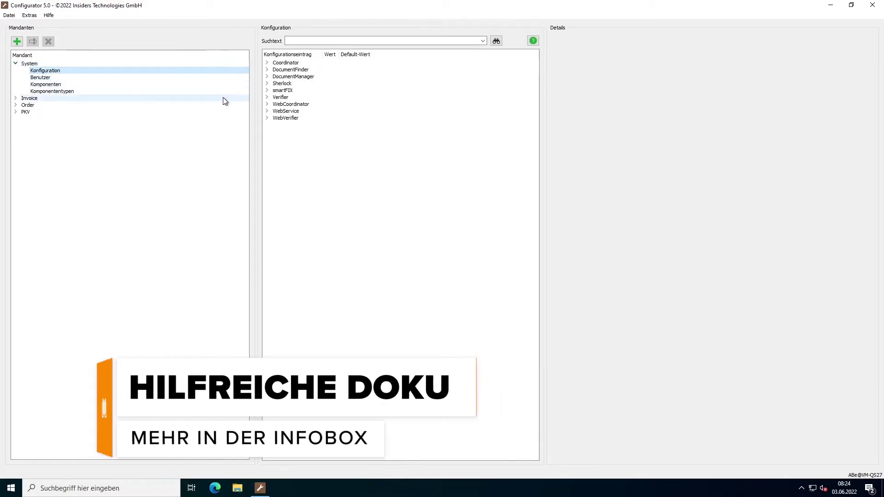
# Step: Set SupportedLibreOfficeExtensions under smartFIX / Edoc / LibreOffice to xlsx;ppsx;pptx;docx;dotx
pyautogui.click(266, 91)
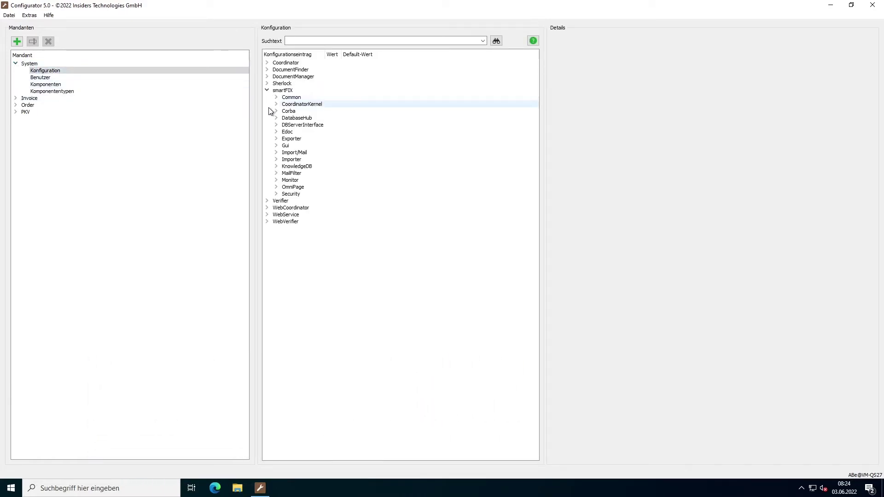
pyautogui.click(277, 132)
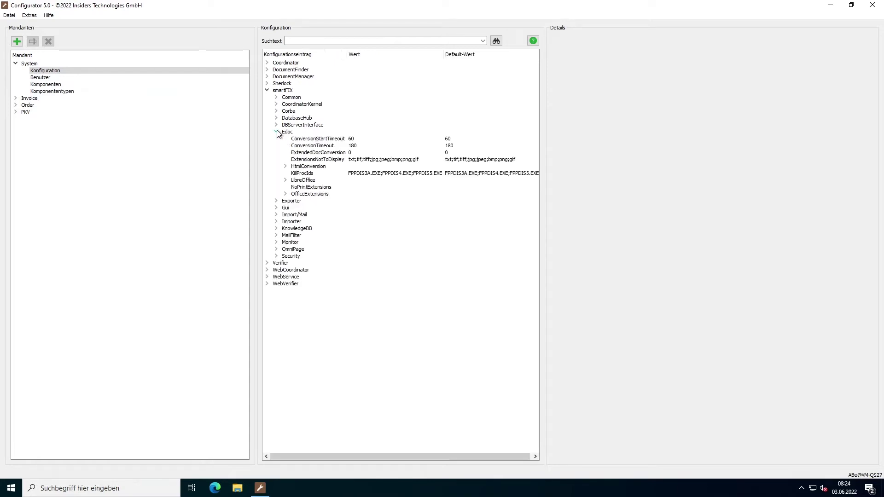
pyautogui.click(285, 180)
pyautogui.click(335, 201)
pyautogui.click(589, 70)
pyautogui.write('xls')
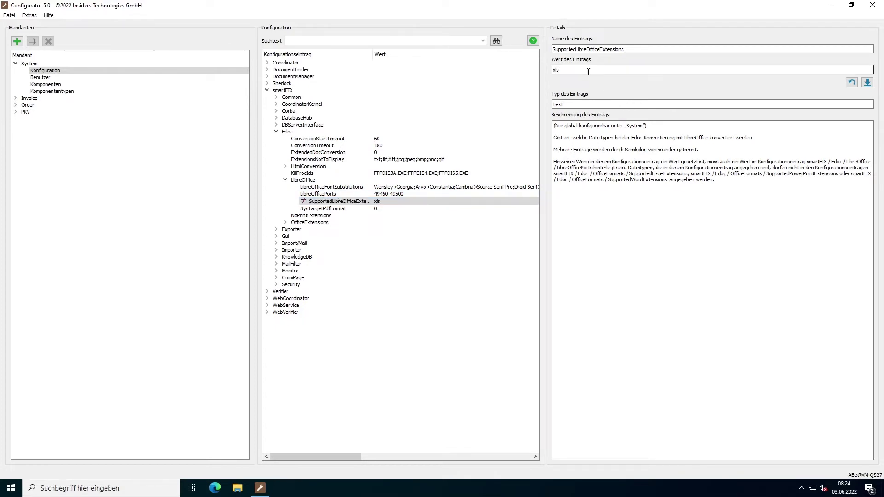
pyautogui.write('x;ppsx;pptx;')
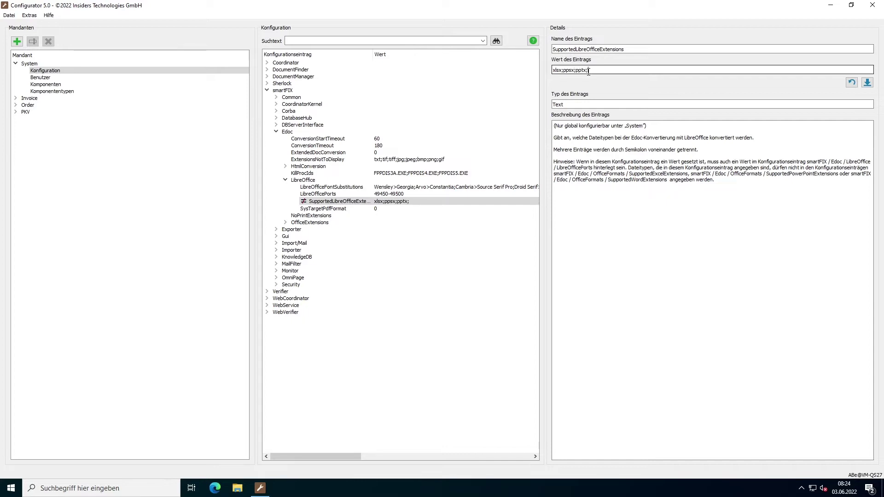
pyautogui.write('docx;dotx')
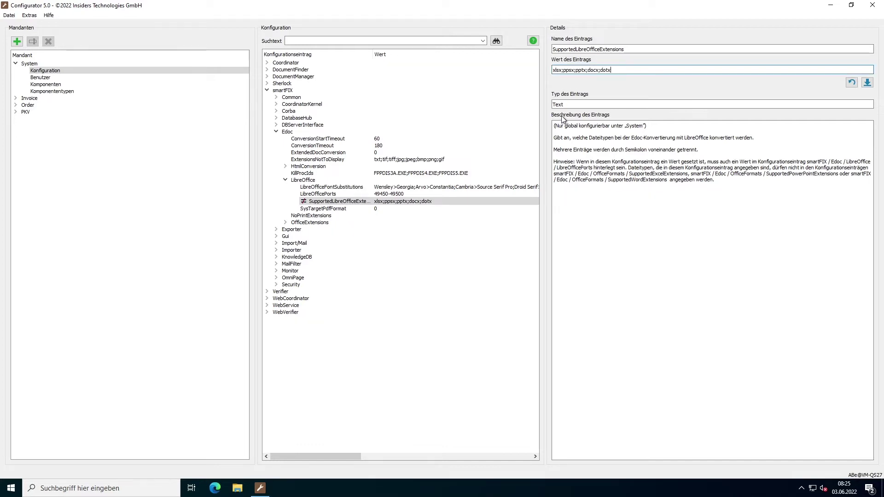
pyautogui.press('Return')
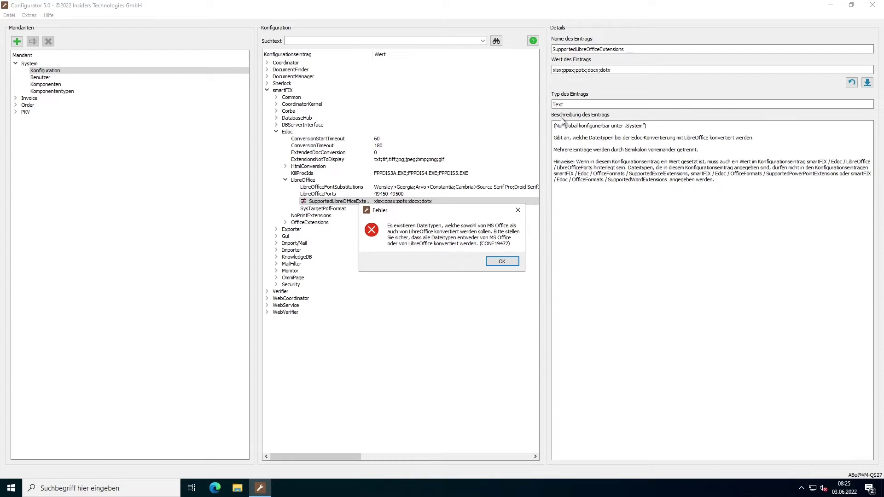
pyautogui.click(502, 262)
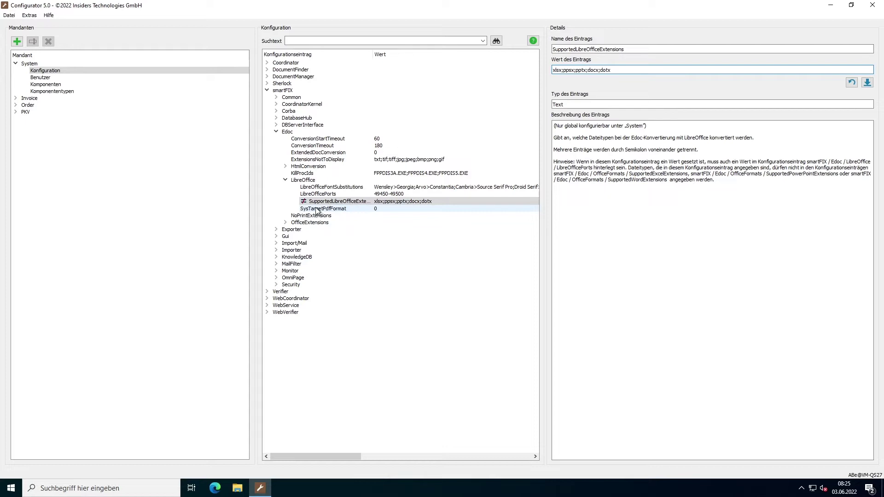
# Step: Remove xlsx from SupportedExcelExtensions under Edoc / OfficeExtensions, leaving the value csv;ods;xls
pyautogui.click(285, 222)
pyautogui.click(329, 236)
pyautogui.click(577, 70)
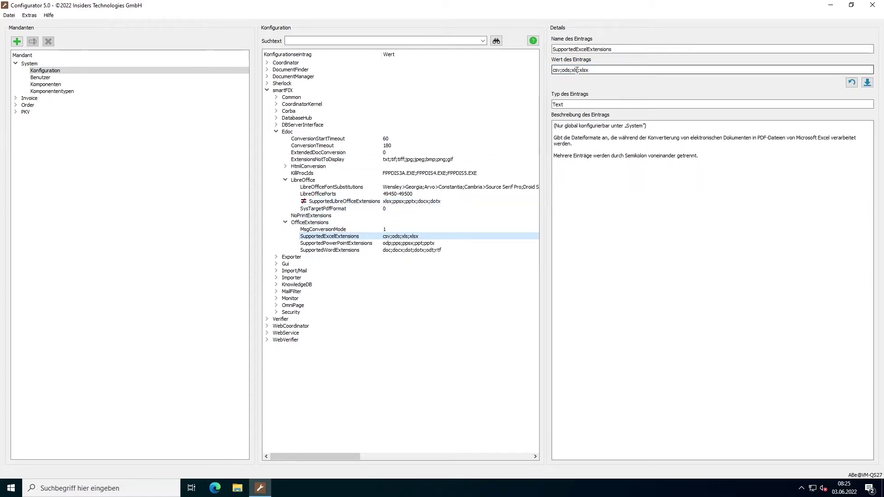
pyautogui.press('BackSpace')
pyautogui.press('BackSpace')
pyautogui.press('BackSpace')
pyautogui.press('BackSpace')
pyautogui.press('BackSpace')
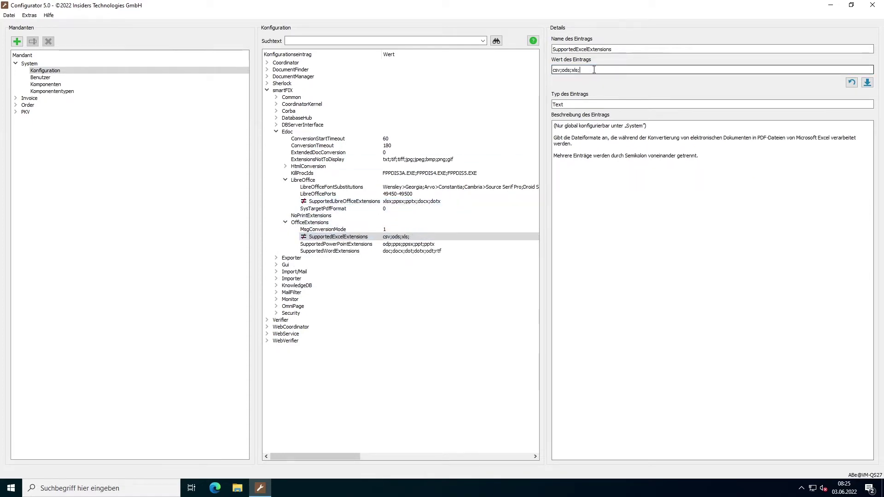
# Step: Remove pptx and ppsx from SupportedPowerPointExtensions, leaving the value odp;pps;ppt
pyautogui.click(365, 245)
pyautogui.click(604, 70)
pyautogui.moveTo(604, 70); pyautogui.dragTo(572, 73)
pyautogui.press('BackSpace')
pyautogui.press('BackSpace')
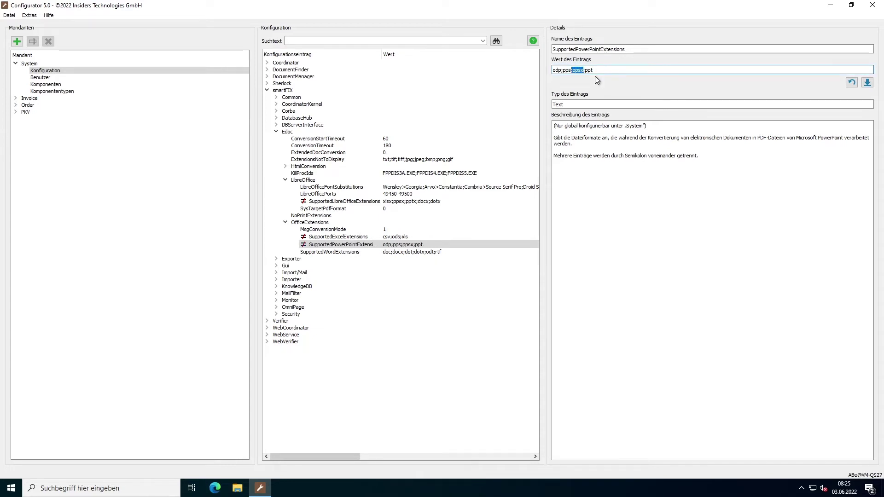
# Step: Remove docx and dotx from SupportedWordExtensions, leaving the value doc;dot;odt;rtf
pyautogui.click(325, 252)
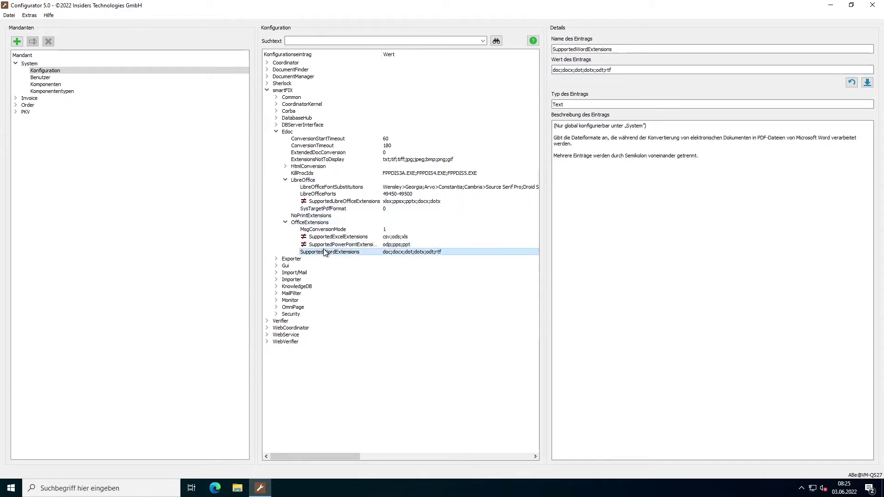
pyautogui.click(575, 70)
pyautogui.moveTo(575, 70)
pyautogui.mouseDown()
pyautogui.moveTo(561, 72)
pyautogui.moveTo(572, 74)
pyautogui.mouseUp()
pyautogui.press('BackSpace')
pyautogui.press('BackSpace')
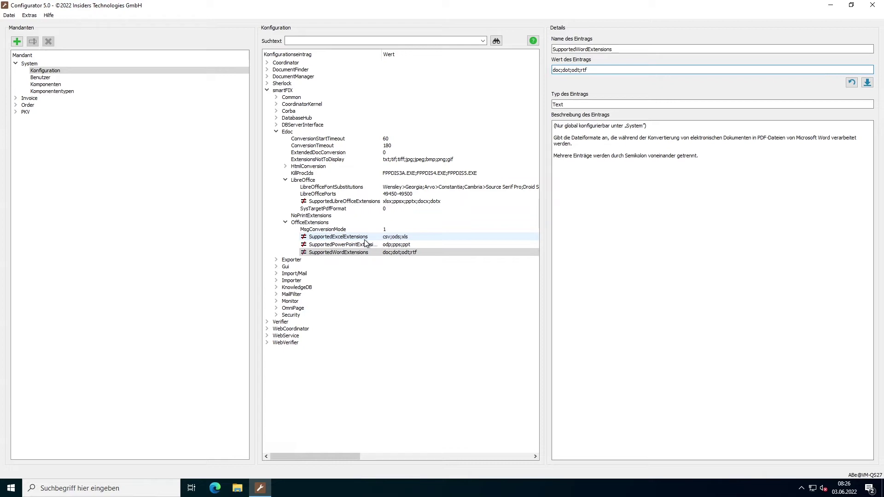
pyautogui.click(332, 197)
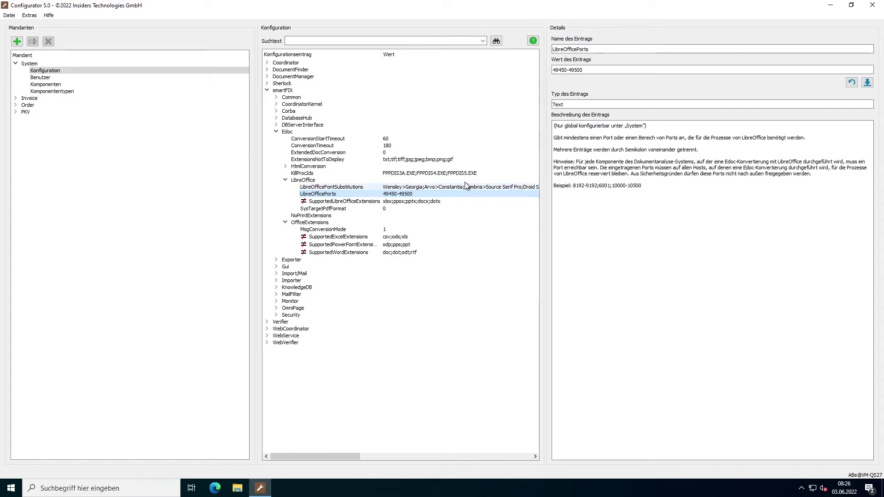
pyautogui.click(586, 70)
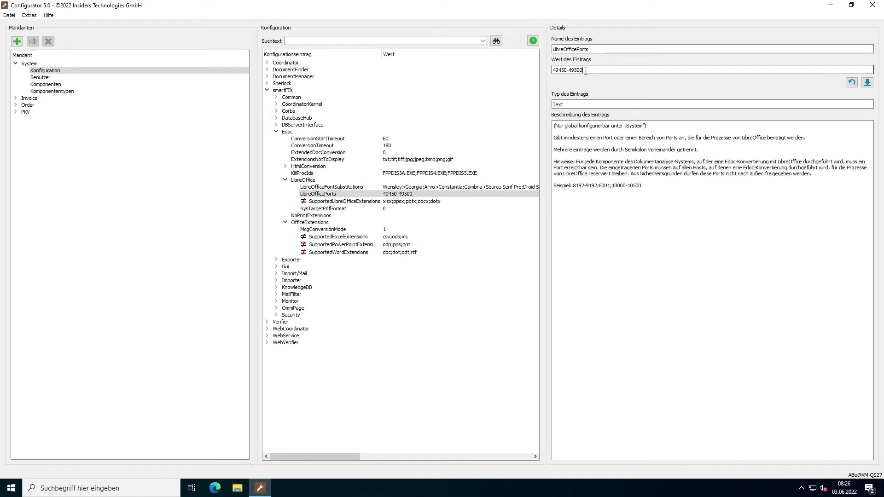
pyautogui.press('BackSpace')
pyautogui.press('BackSpace')
pyautogui.press('BackSpace')
pyautogui.press('BackSpace')
pyautogui.press('BackSpace')
pyautogui.press('BackSpace')
pyautogui.press('BackSpace')
pyautogui.press('BackSpace')
pyautogui.press('BackSpace')
pyautogui.press('BackSpace')
pyautogui.press('BackSpace')
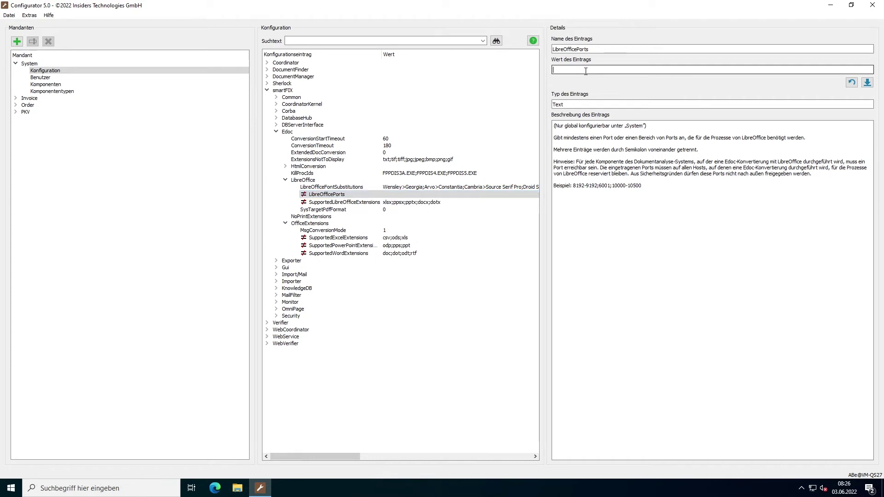
pyautogui.write('49')
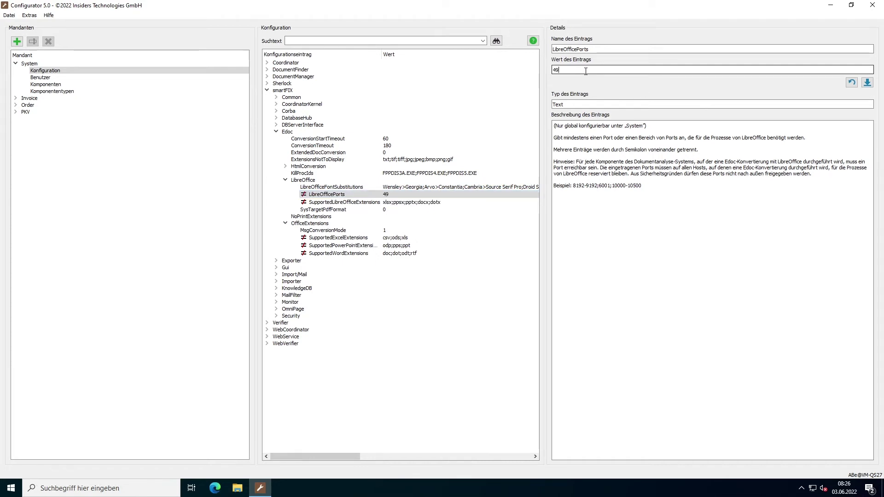
pyautogui.write('480-49')
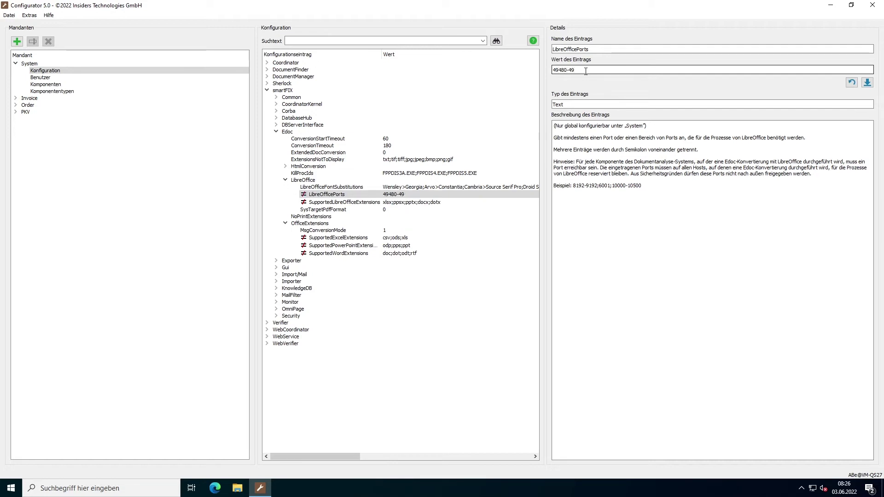
pyautogui.write('500')
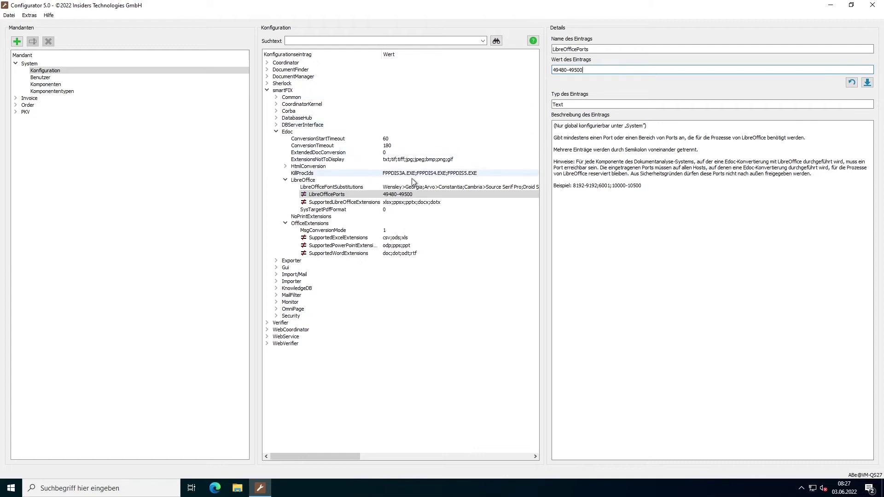
# Step: Set the SysTargetPdfFormat entry under Edoc / LibreOffice to 1 for PDF/A-1b output
pyautogui.click(386, 212)
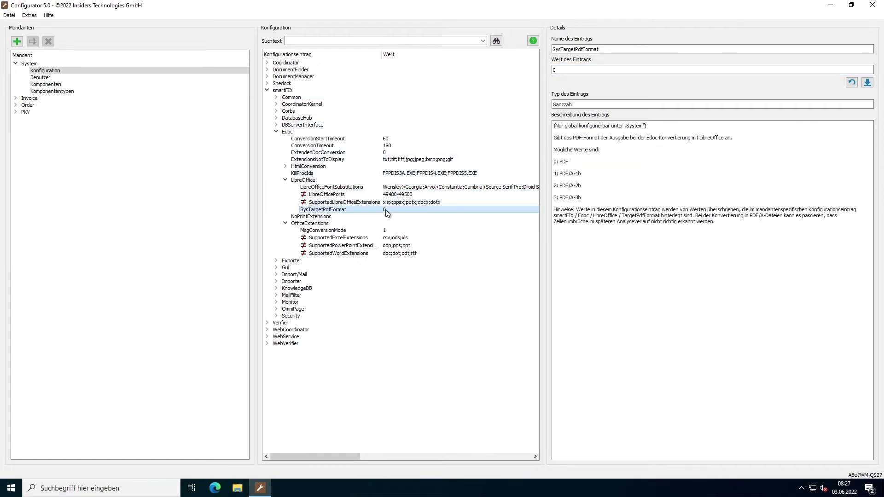
pyautogui.hscroll(3, 387, 212)
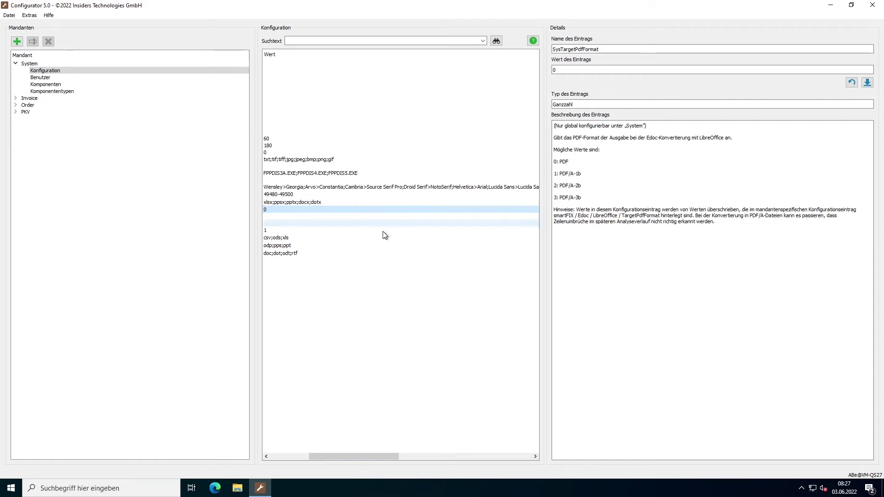
pyautogui.moveTo(390, 456); pyautogui.dragTo(333, 456)
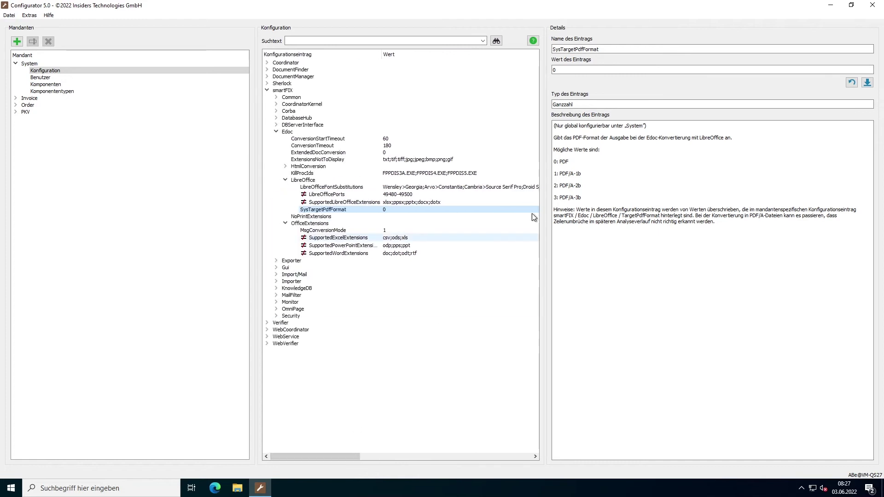
pyautogui.click(566, 71)
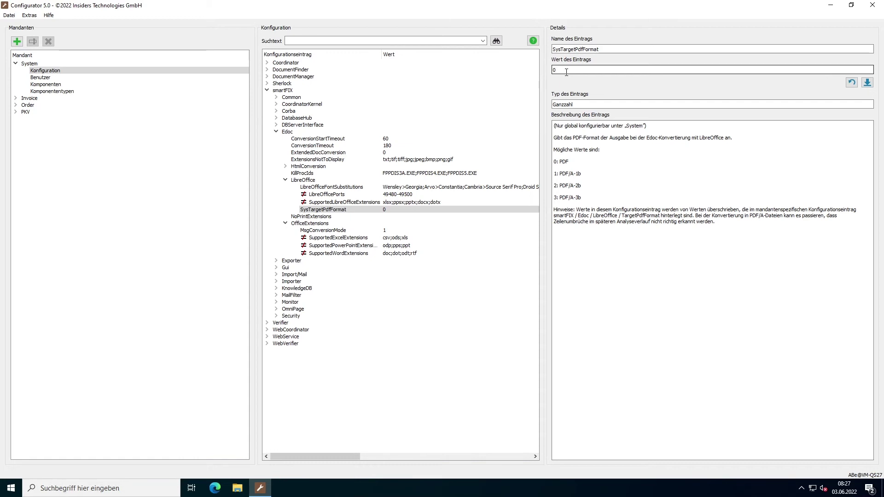
pyautogui.press('BackSpace')
pyautogui.write('1')
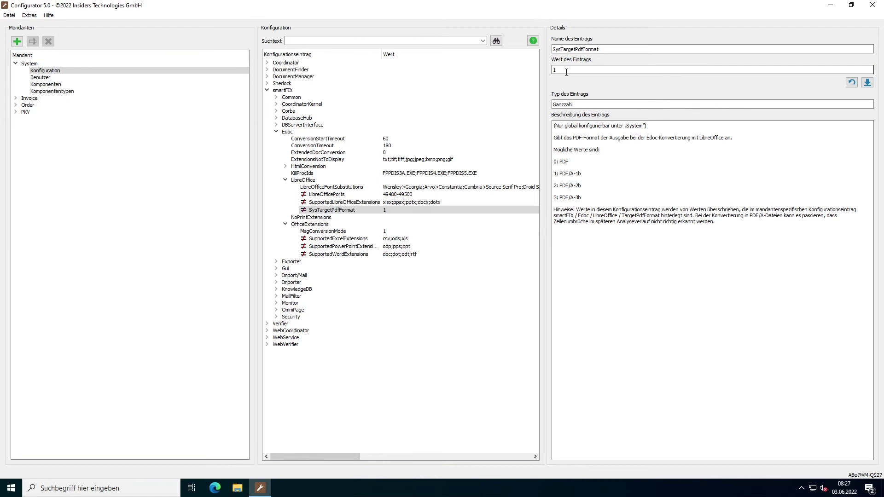
pyautogui.click(566, 70)
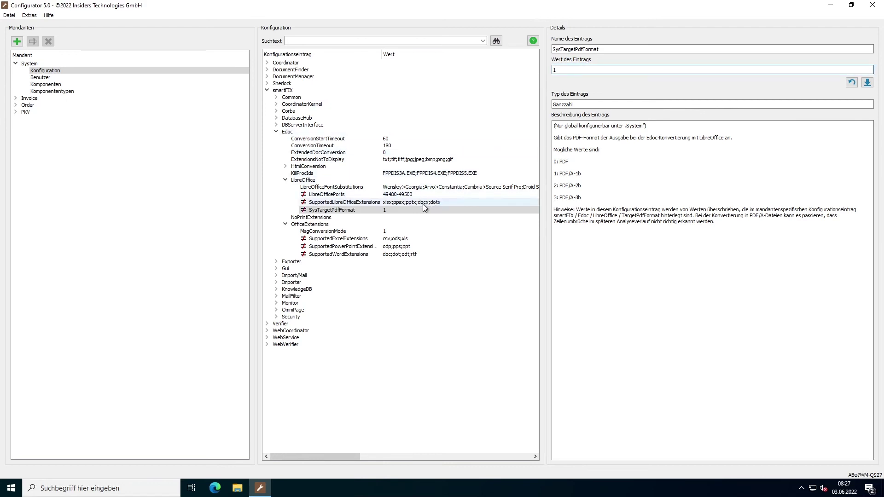
# Step: Open the details of the LibreOfficeFontSubstitutions entry under Edoc / LibreOffice
pyautogui.click(331, 187)
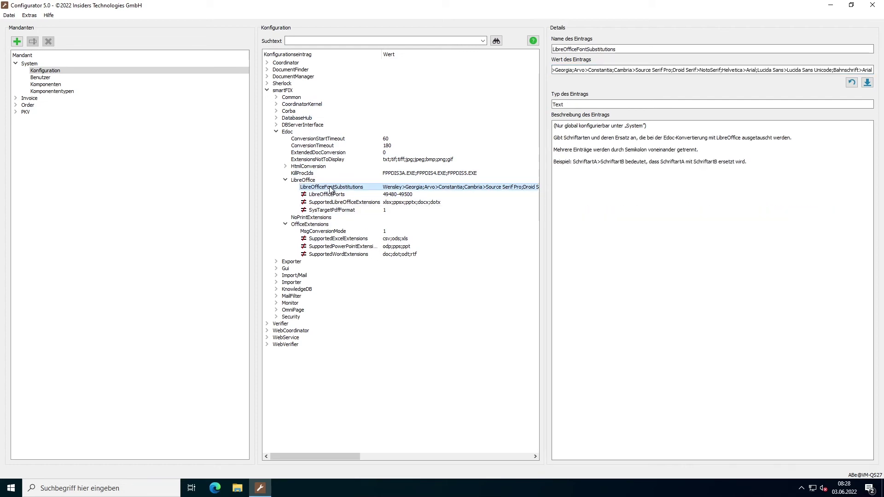